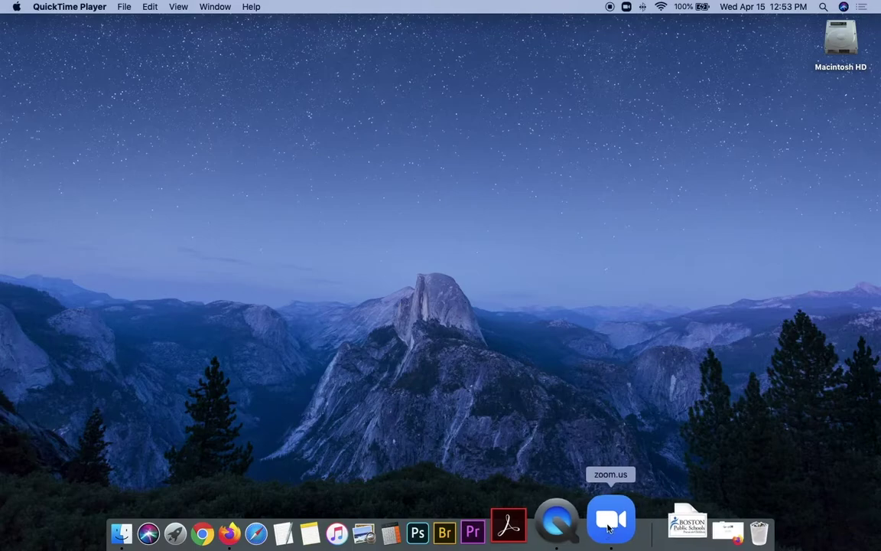
Open Zoom and review its Video and Recording settings, including where recordings are stored, then close the settings.
click(609, 528)
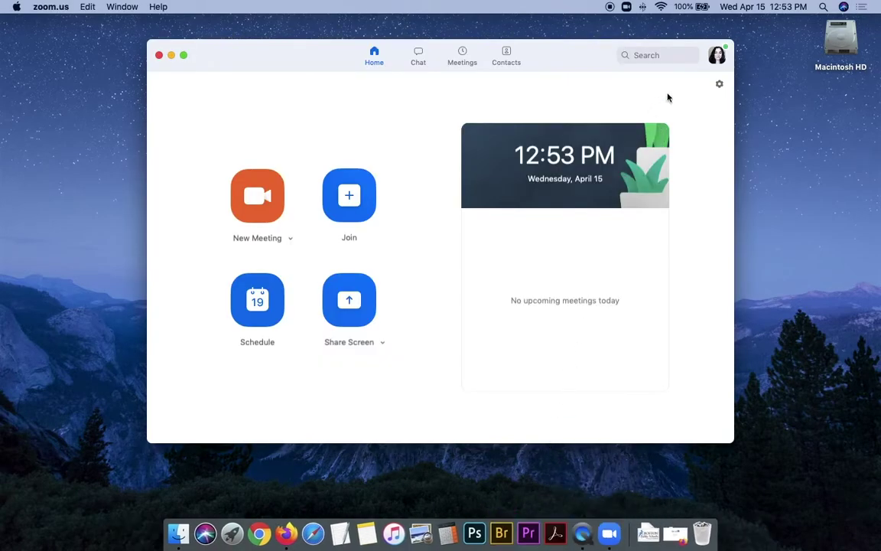
click(720, 85)
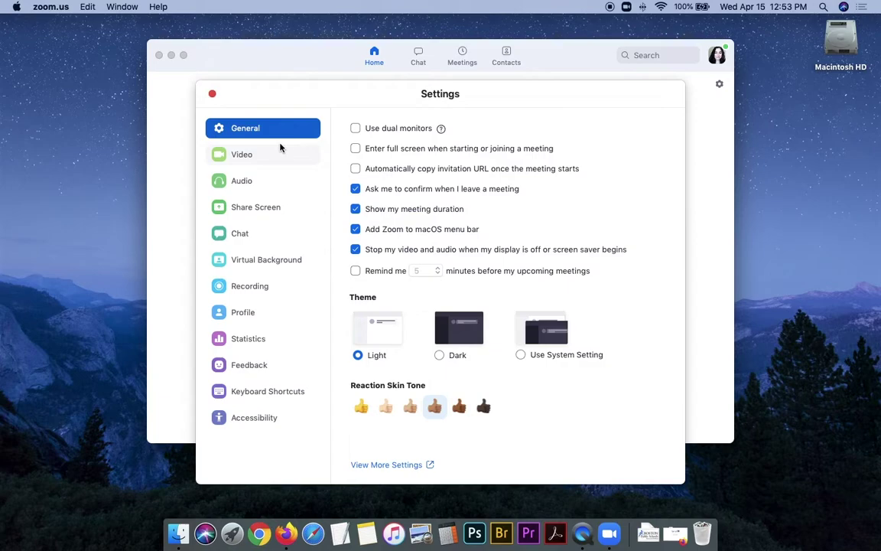
click(241, 153)
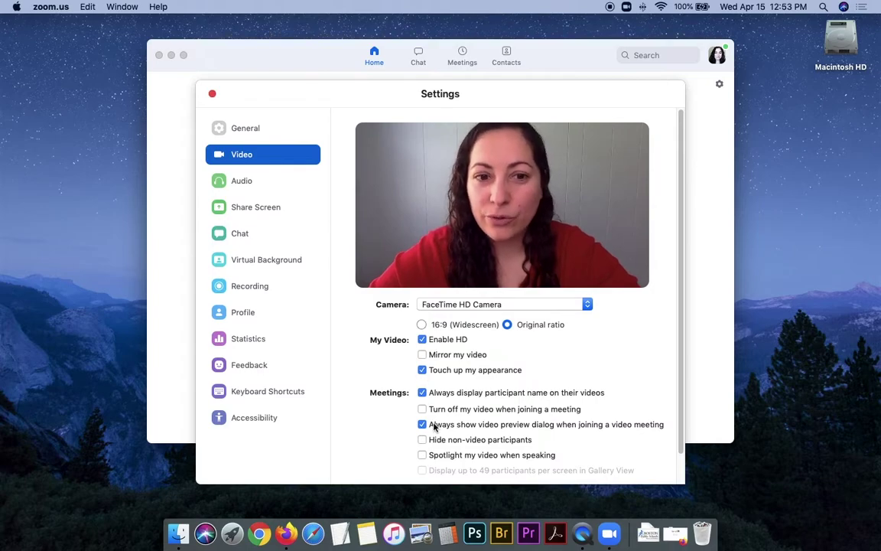
click(251, 289)
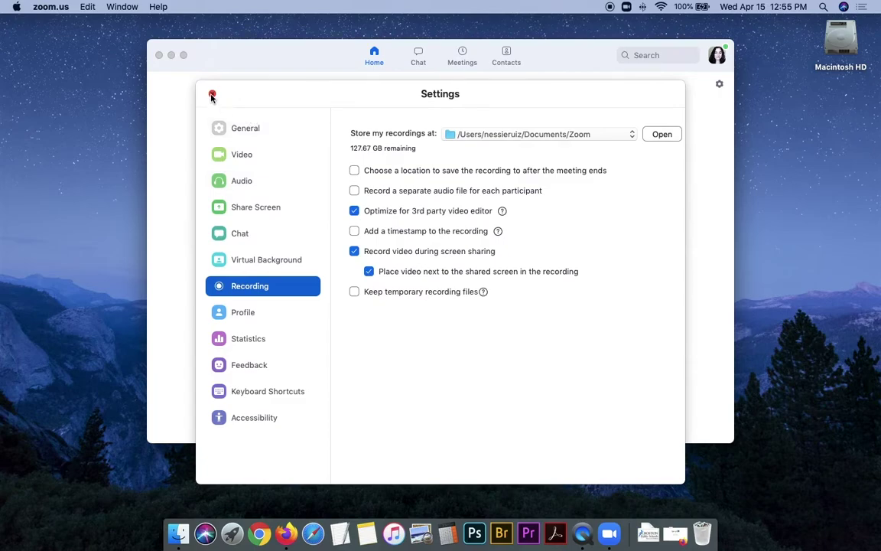
click(212, 95)
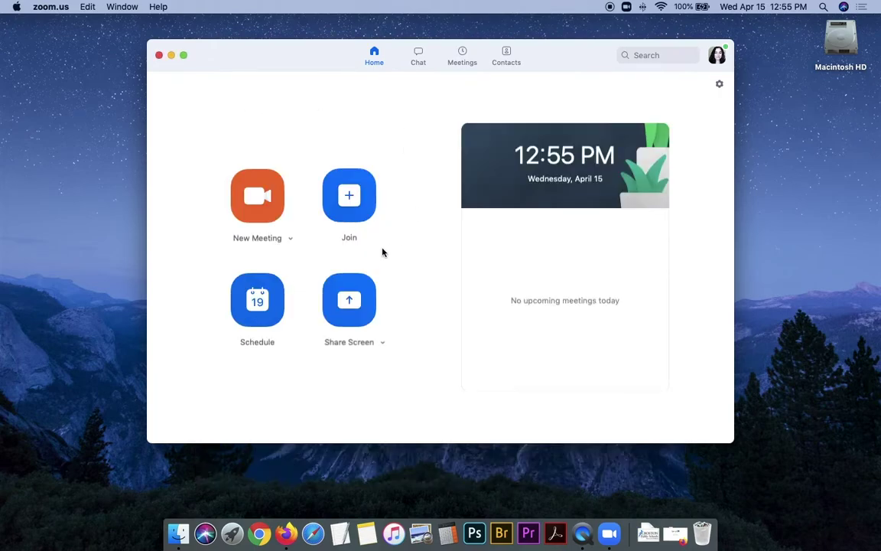
Start a new Zoom meeting, turn the camera video off, and begin recording.
click(257, 208)
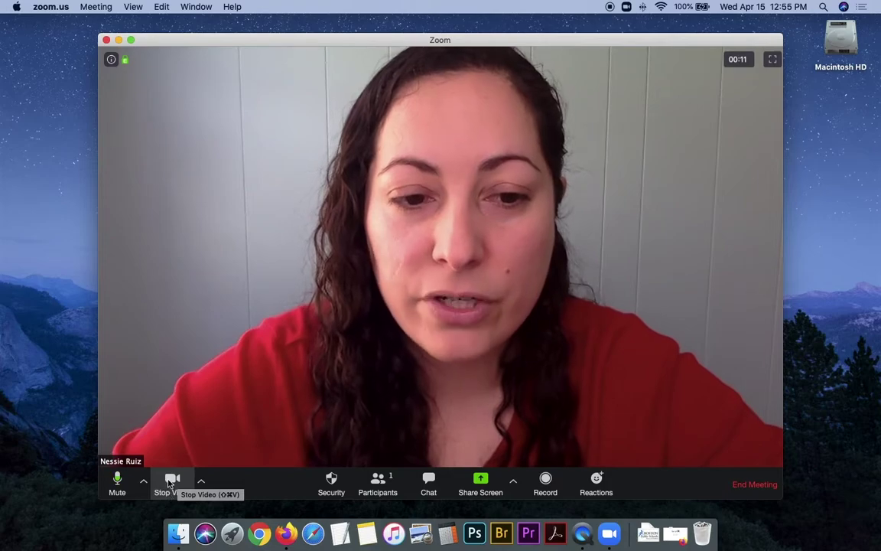
click(170, 483)
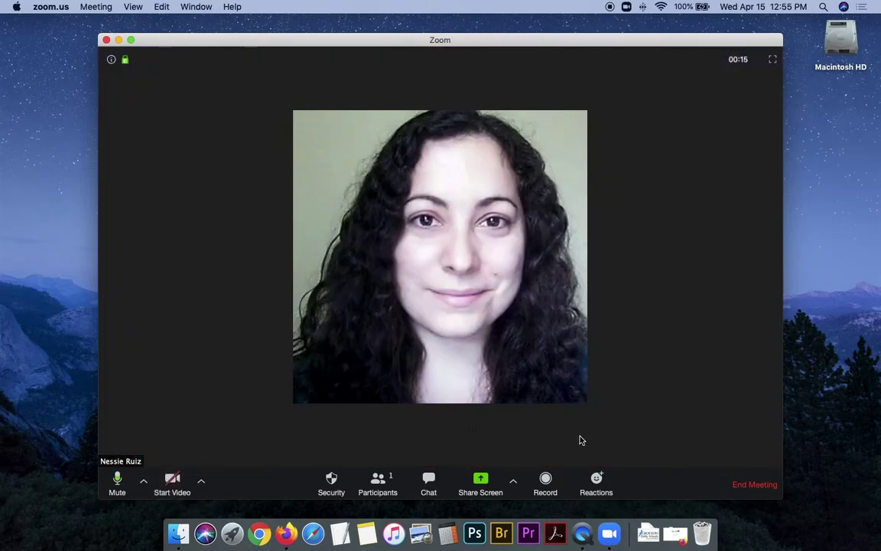
click(545, 480)
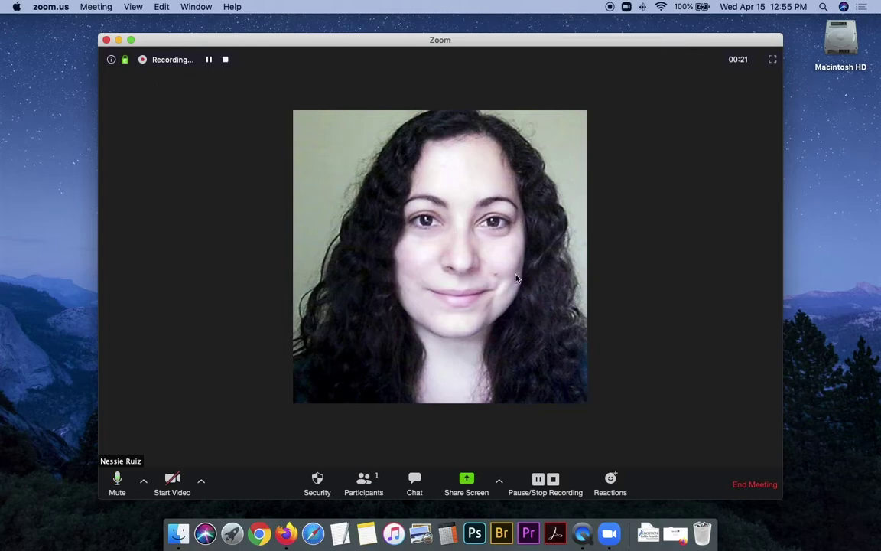
Share Desktop 1 without computer sound, clear the Zoom home window away, and briefly show the Google page in Firefox.
click(468, 479)
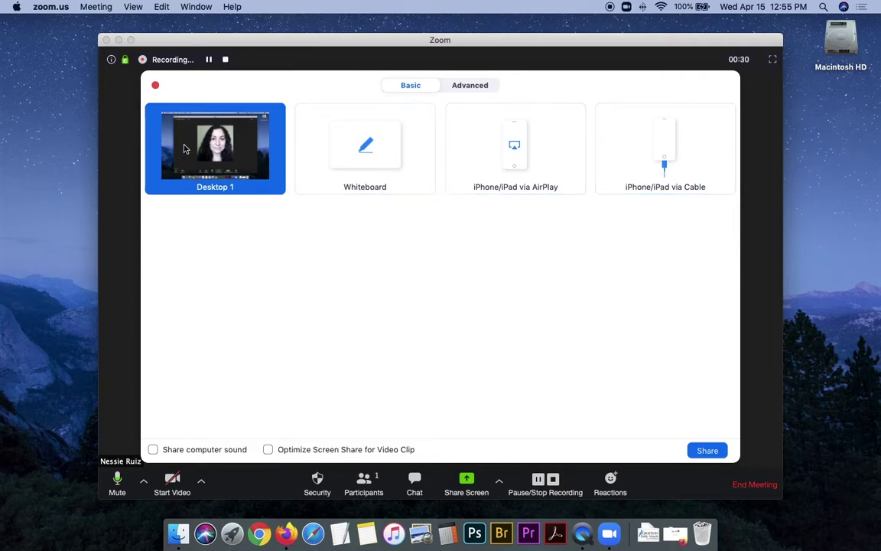
click(707, 452)
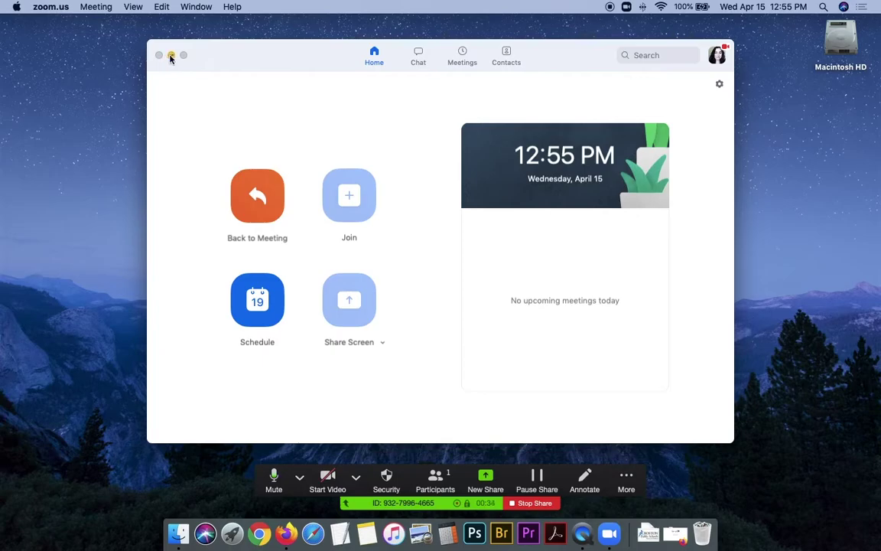
click(171, 55)
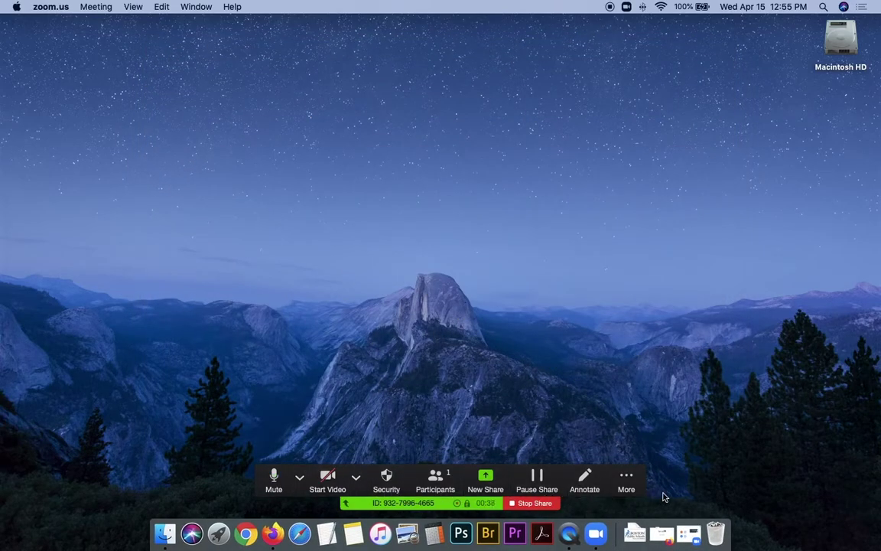
click(272, 522)
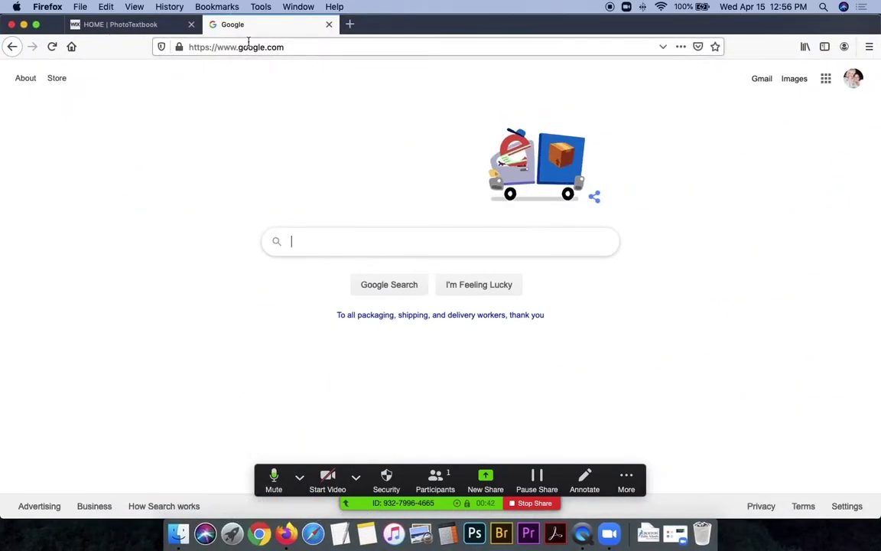
click(24, 25)
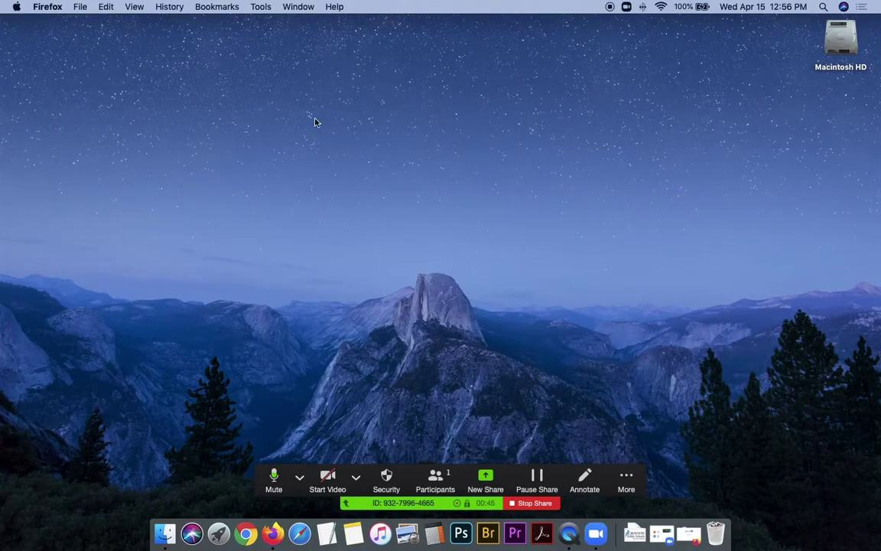
Stop the screen share and the recording, and end the meeting for all.
click(533, 503)
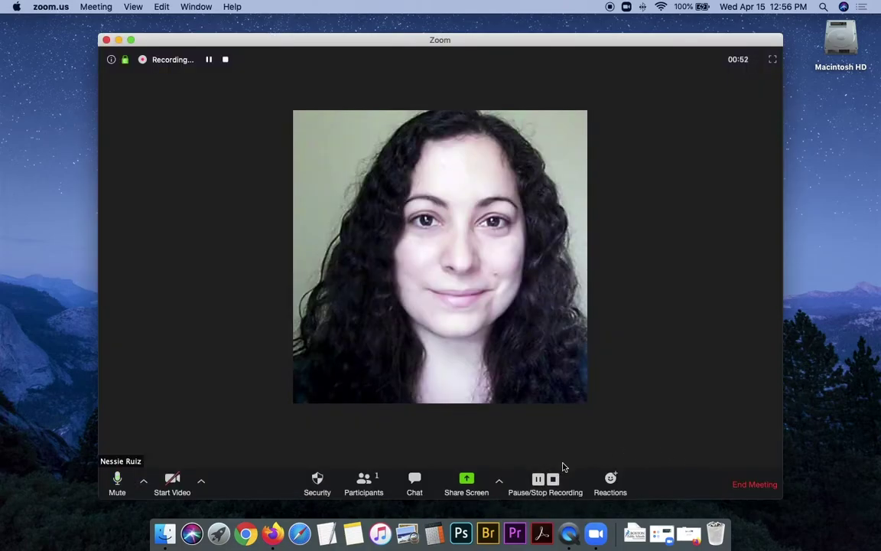
click(553, 479)
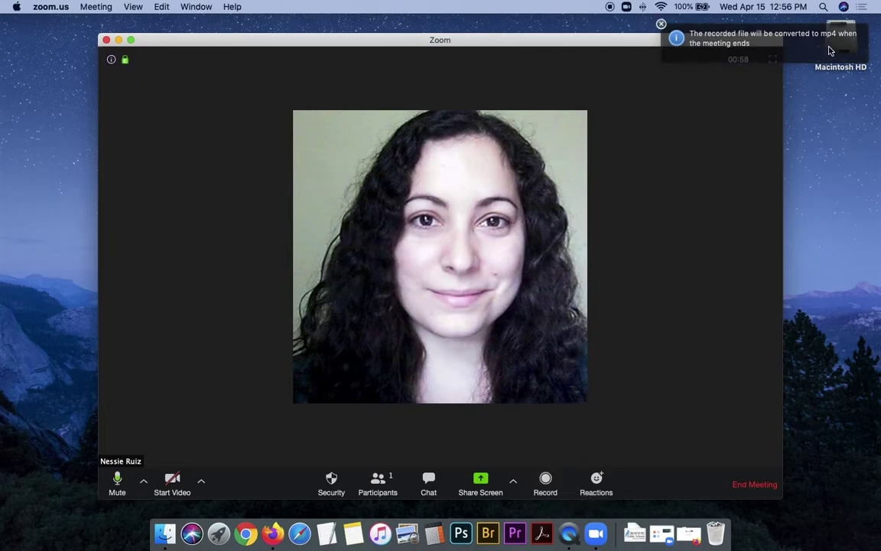
click(750, 486)
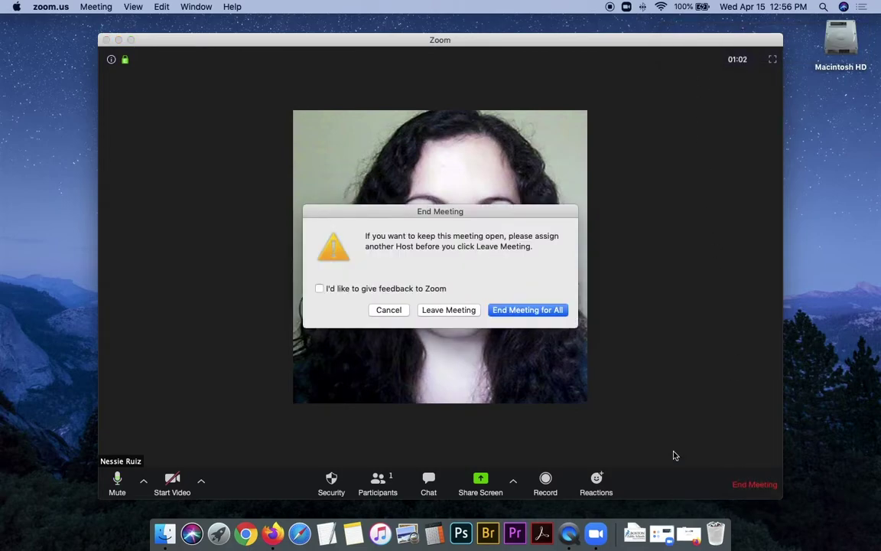
click(548, 315)
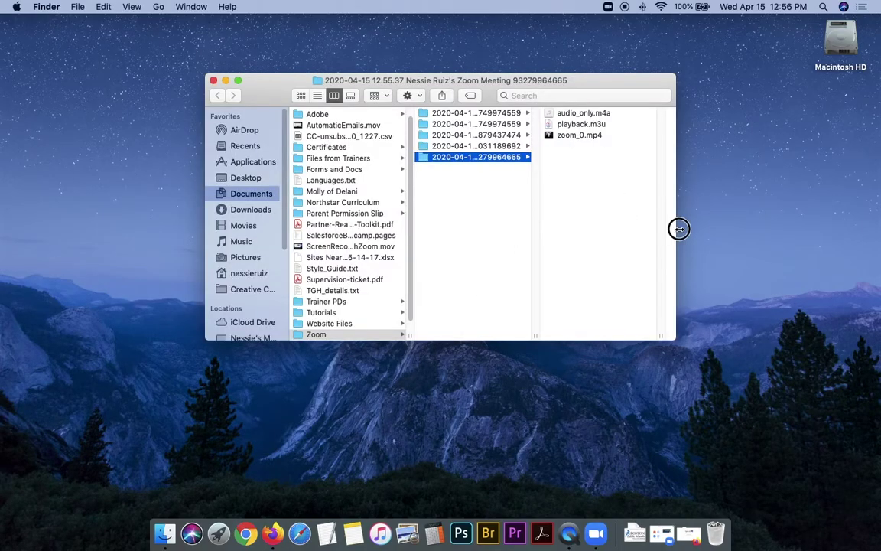
Widen the Finder window with the meeting's recording files and play zoom_0.mp4 in QuickTime Player.
drag(676, 228, 736, 227)
click(568, 135)
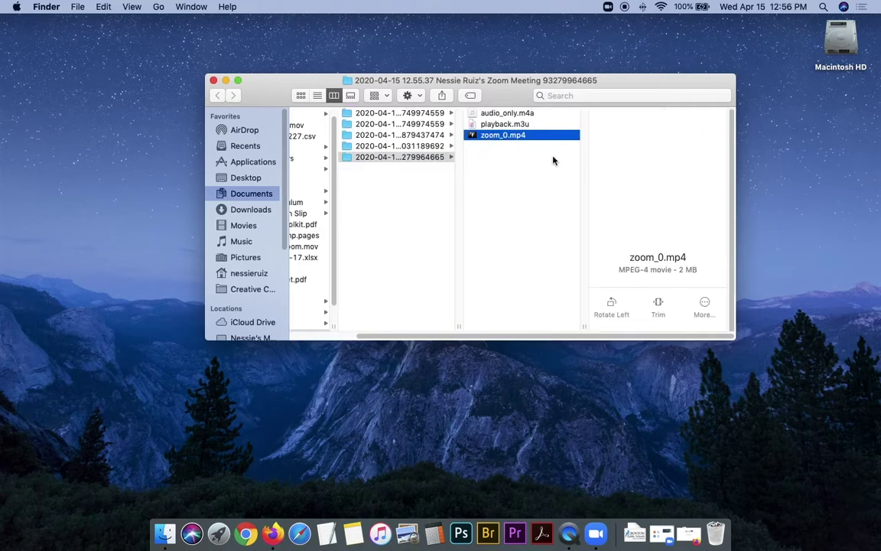
double_click(472, 136)
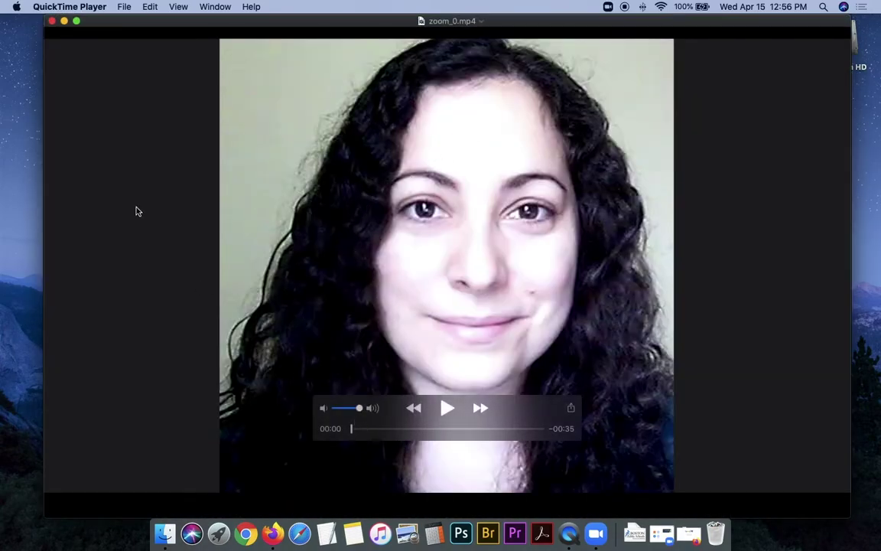
click(406, 408)
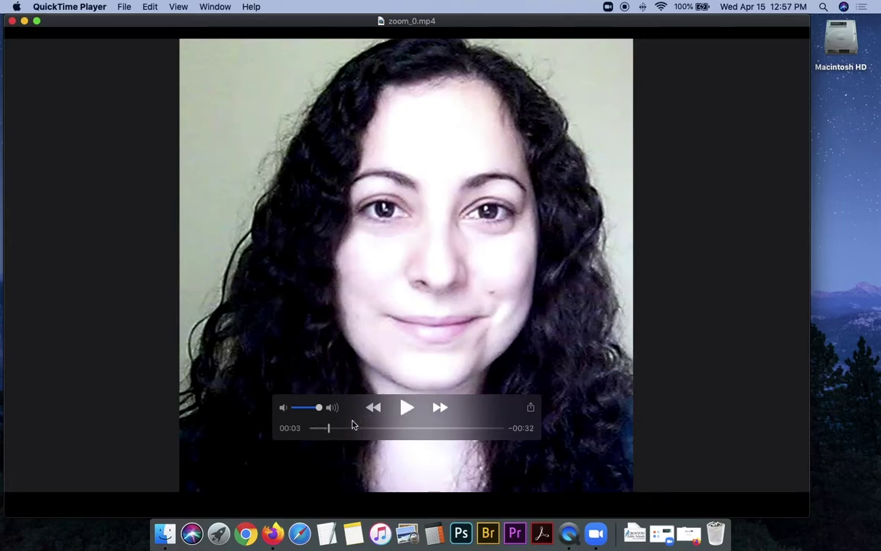
Skim through the shared-desktop part of zoom_0.mp4 in full screen, then close the video and its Finder folder.
drag(332, 431, 391, 435)
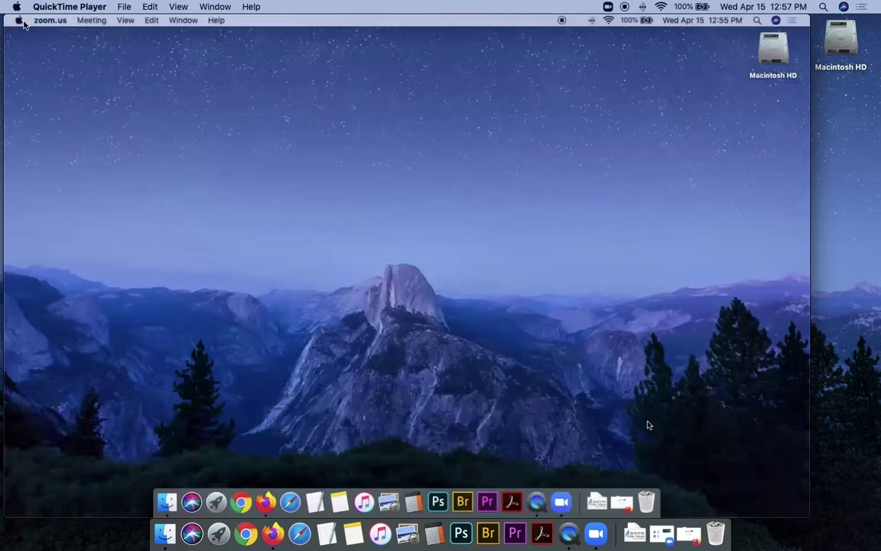
double_click(37, 25)
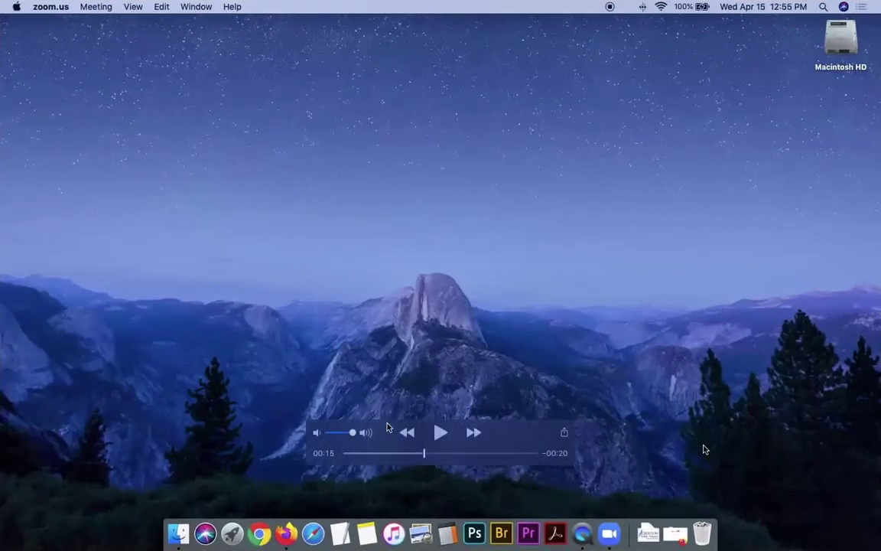
drag(436, 456, 525, 457)
click(480, 457)
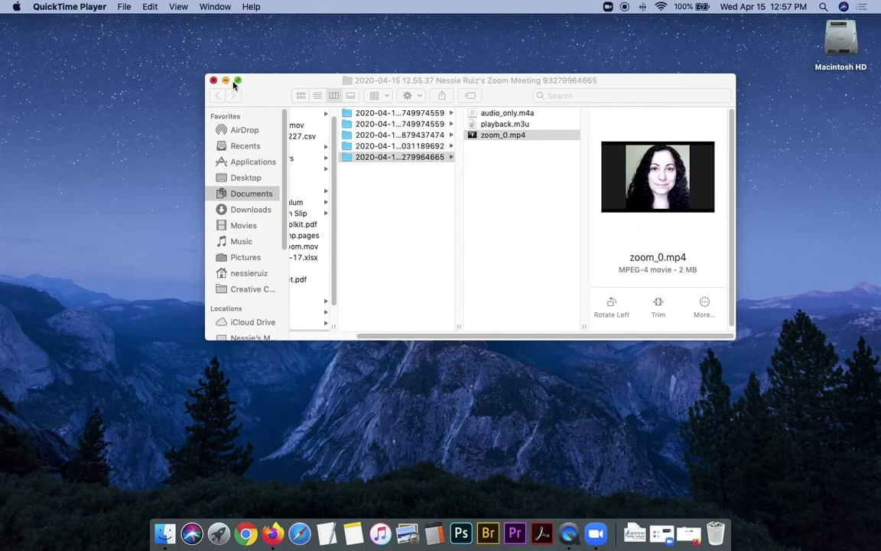
click(214, 81)
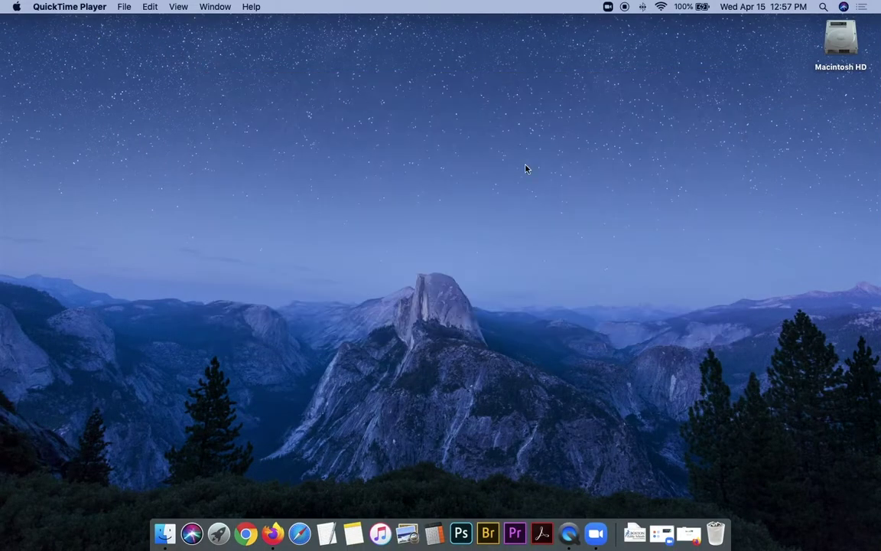
Return to Zoom, start another new meeting with the camera left on, and begin recording.
click(599, 534)
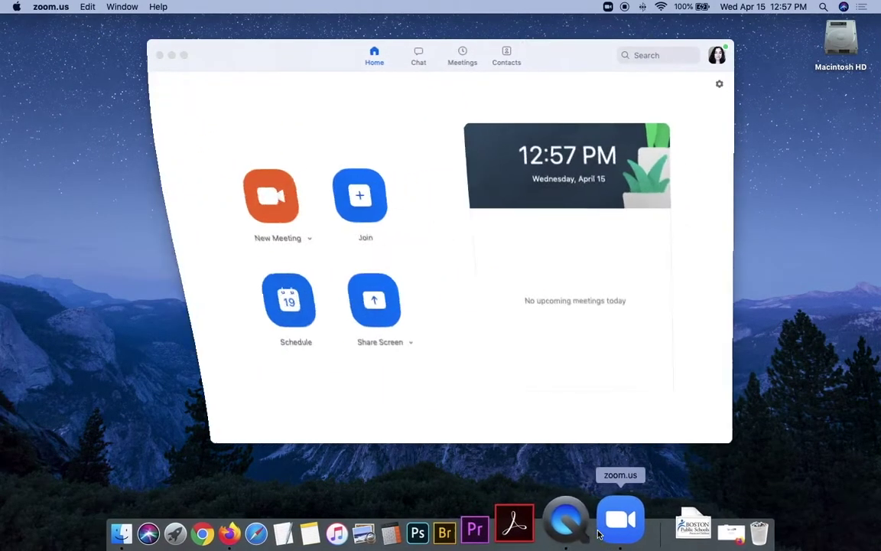
click(257, 195)
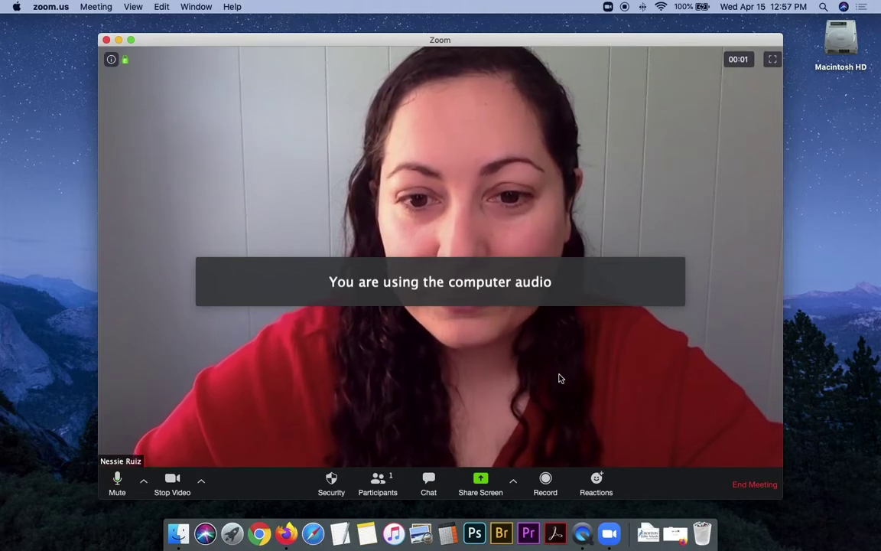
click(545, 479)
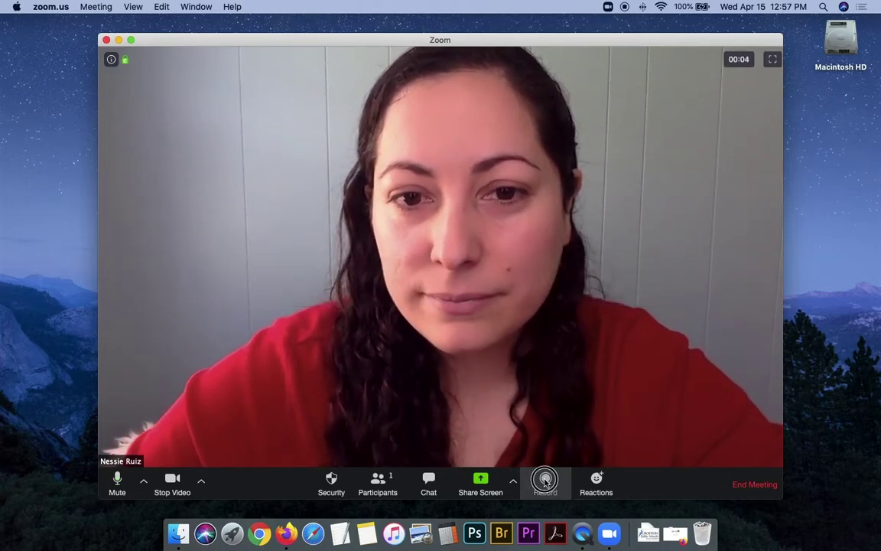
Share Desktop 1 with the camera video on and minimize the Zoom home window.
click(466, 478)
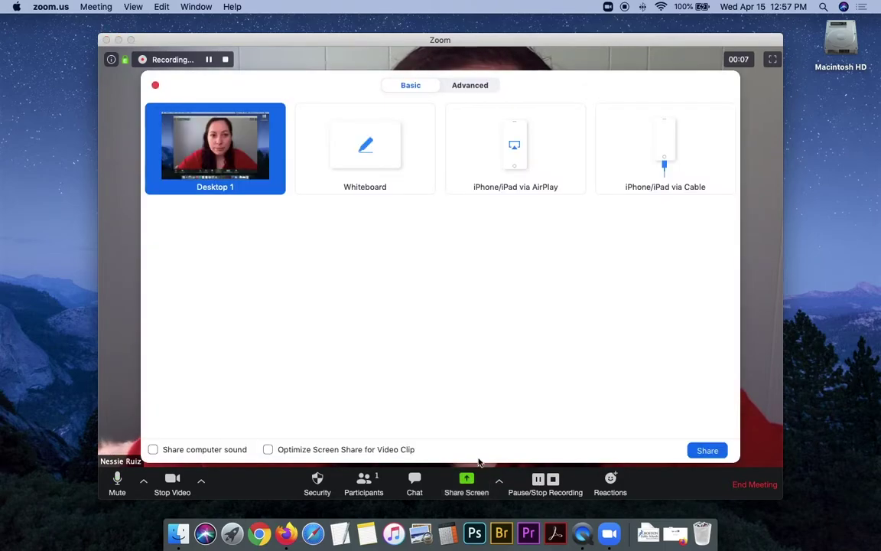
click(711, 450)
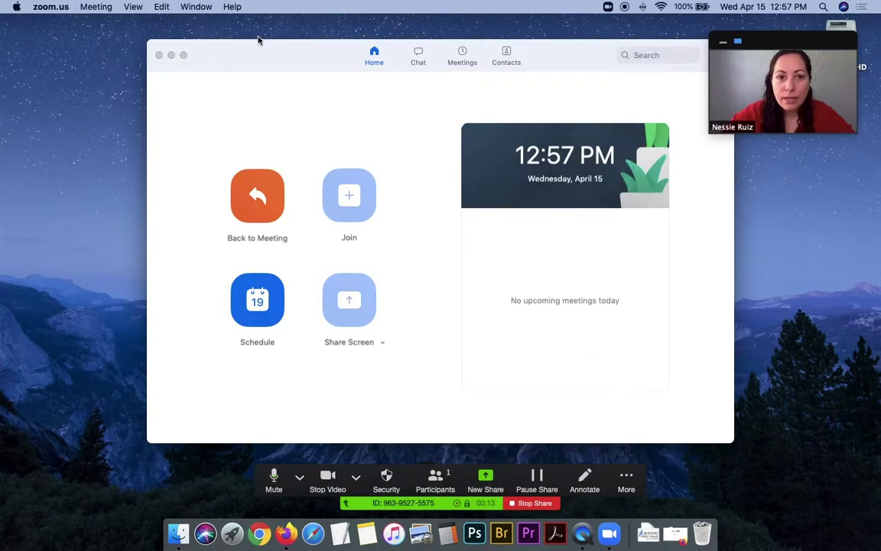
click(173, 55)
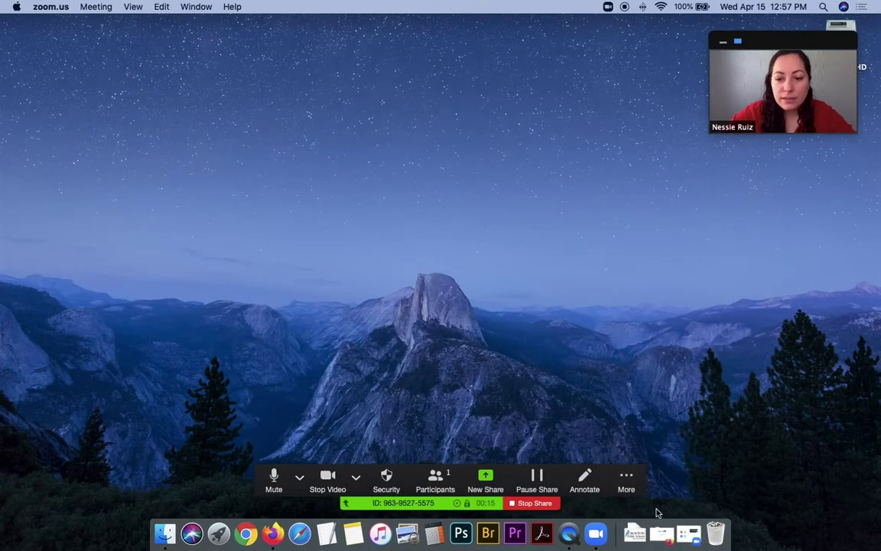
Restore the Firefox window, search Google for "hello", and minimize the browser again.
click(675, 533)
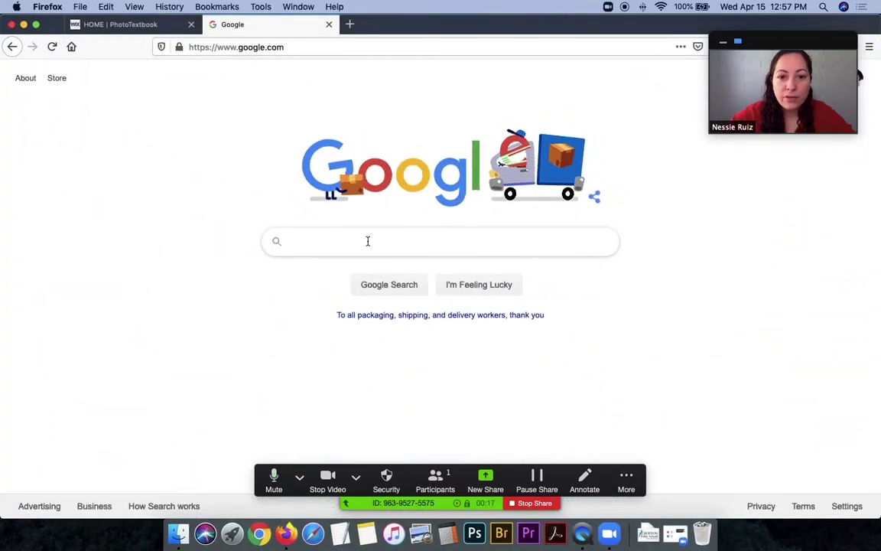
click(367, 240)
text(hello)
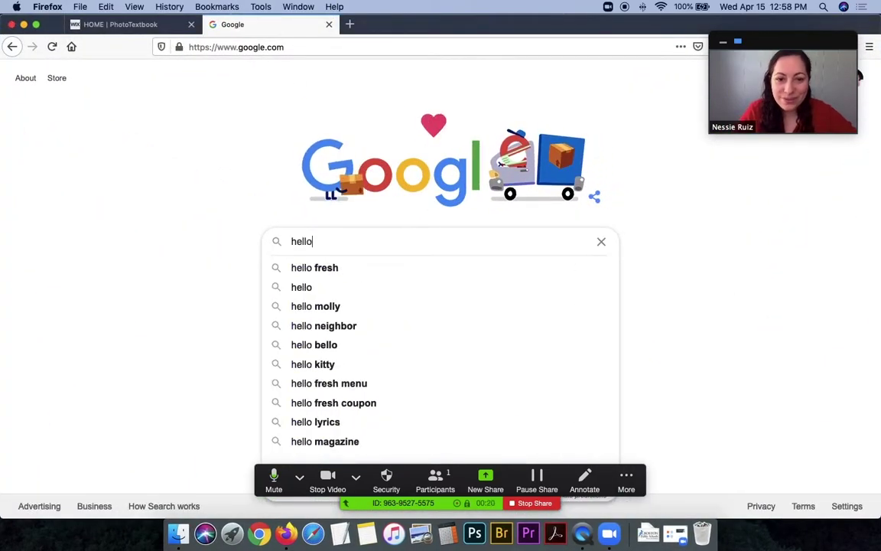
key(Return)
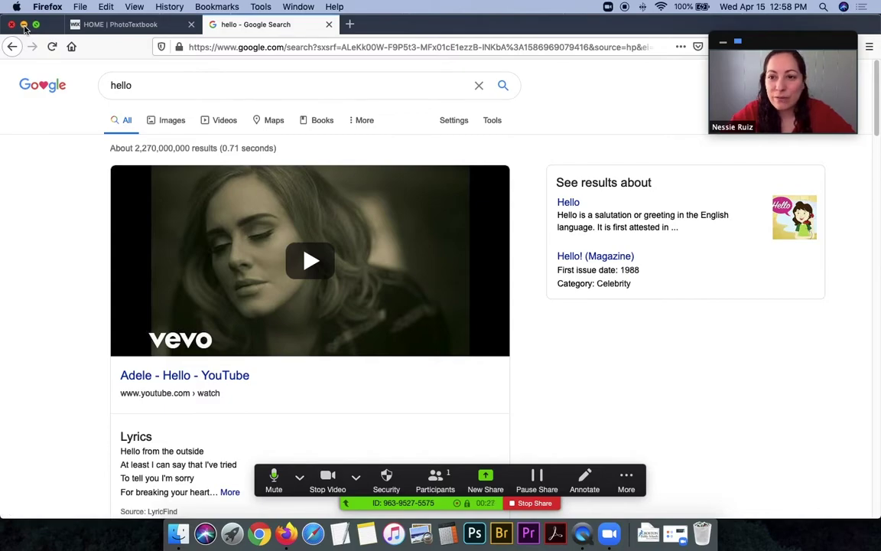
click(24, 24)
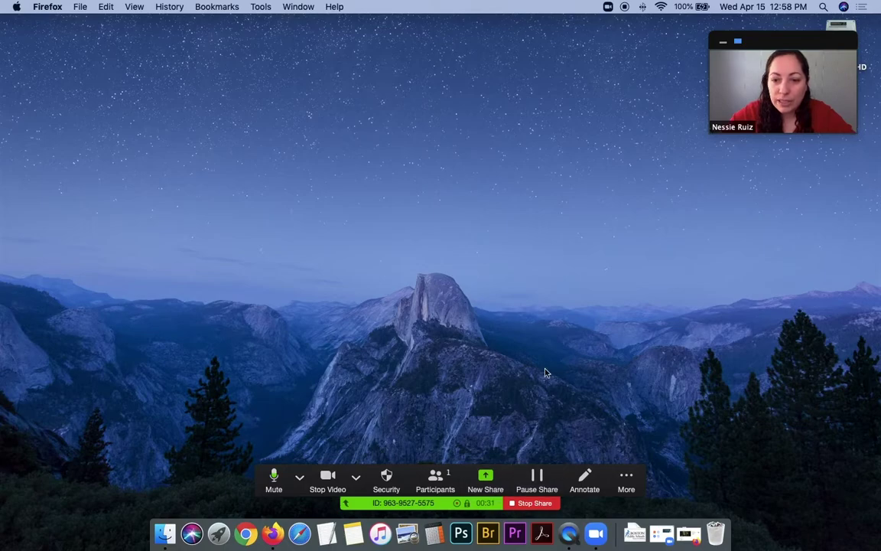
Stop sharing the desktop, stop the recording, and end the Zoom meeting so the recording is converted.
click(527, 503)
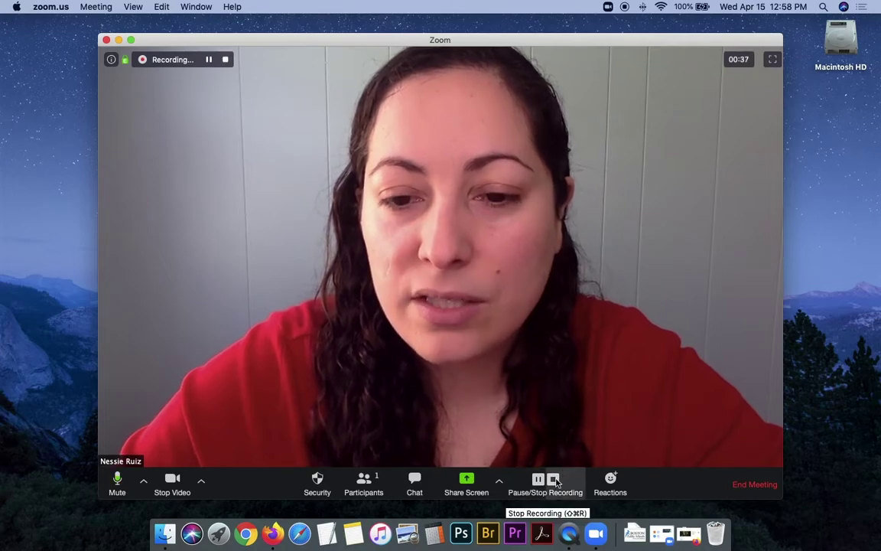
click(554, 480)
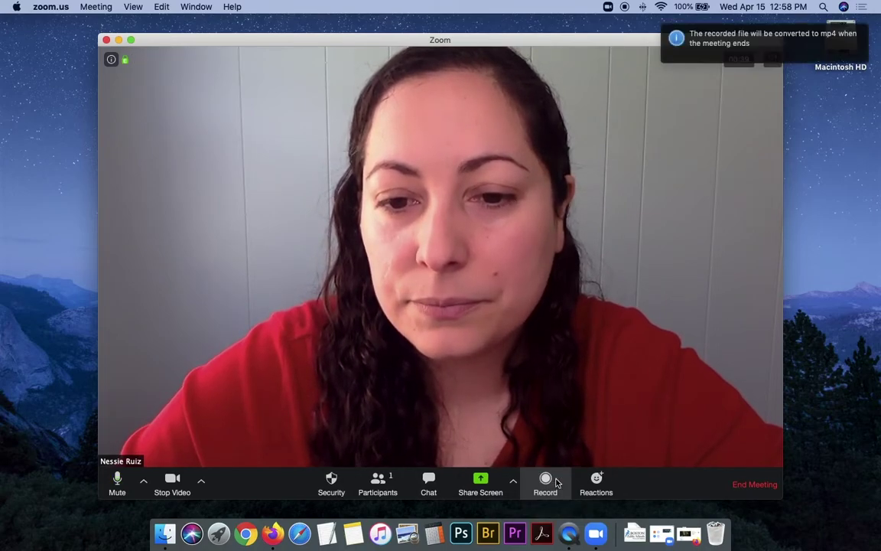
click(747, 486)
click(532, 313)
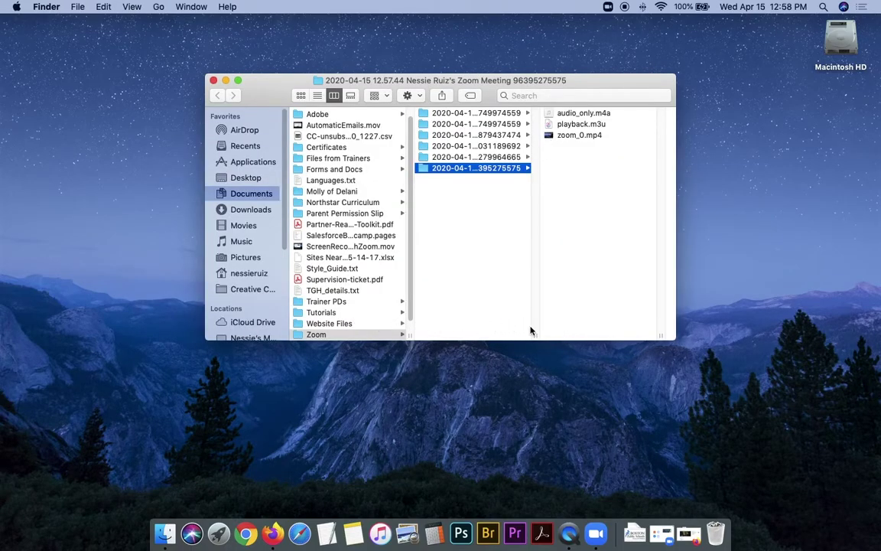
Widen the Finder window and its meeting folder column to show full folder names, and select zoom_0.mp4 in the newest meeting folder.
drag(534, 335, 674, 334)
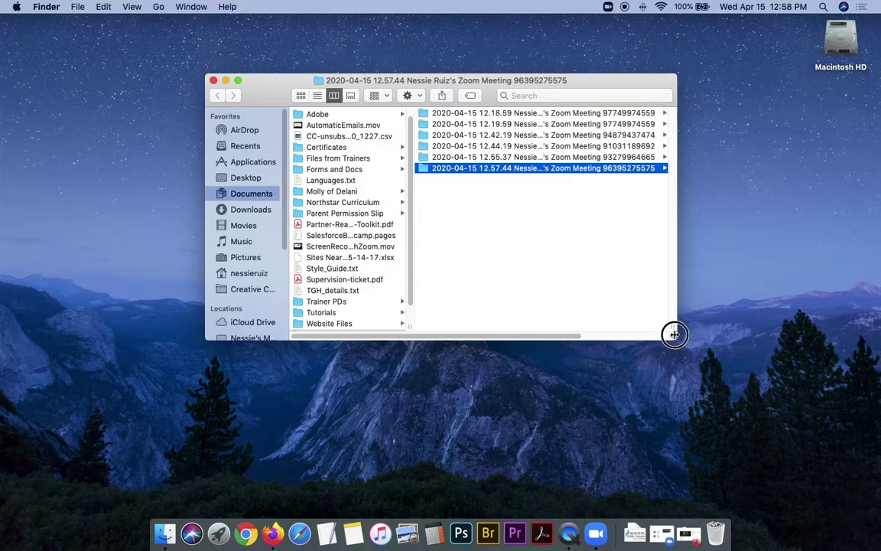
drag(575, 78, 403, 77)
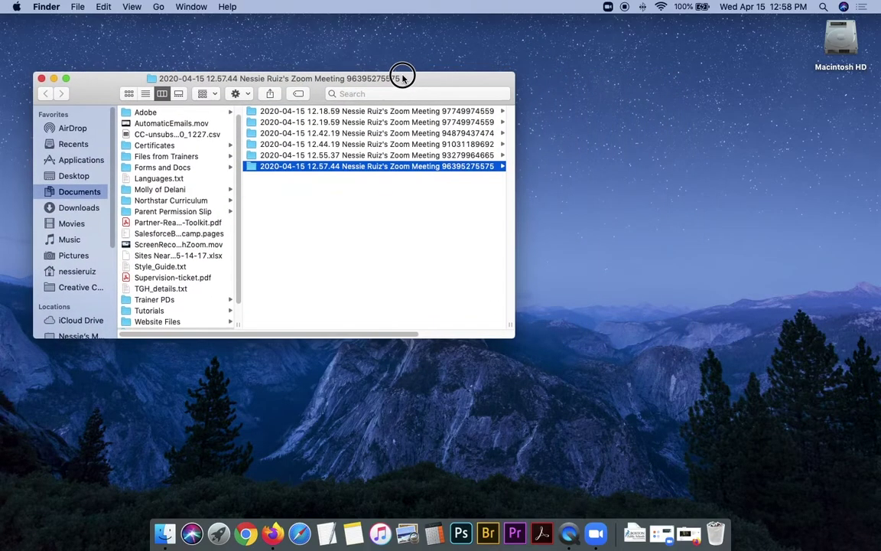
drag(516, 226, 741, 228)
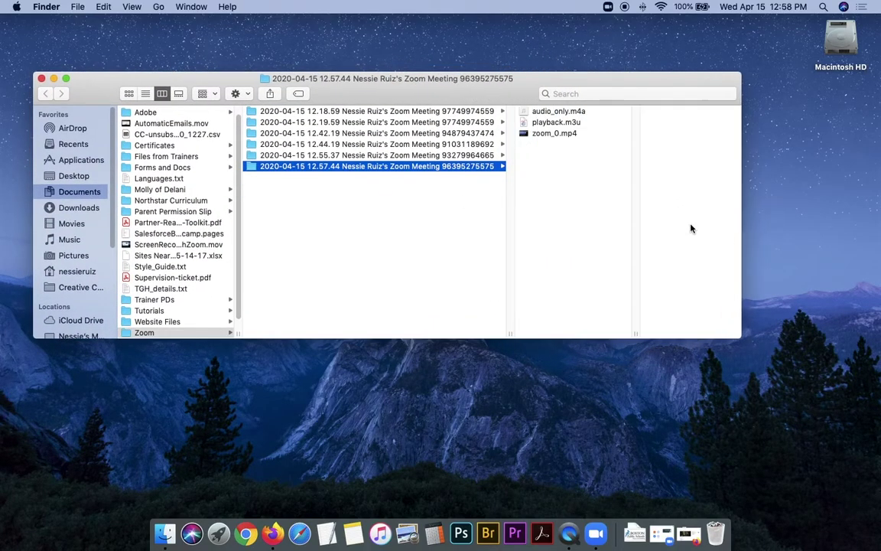
click(526, 135)
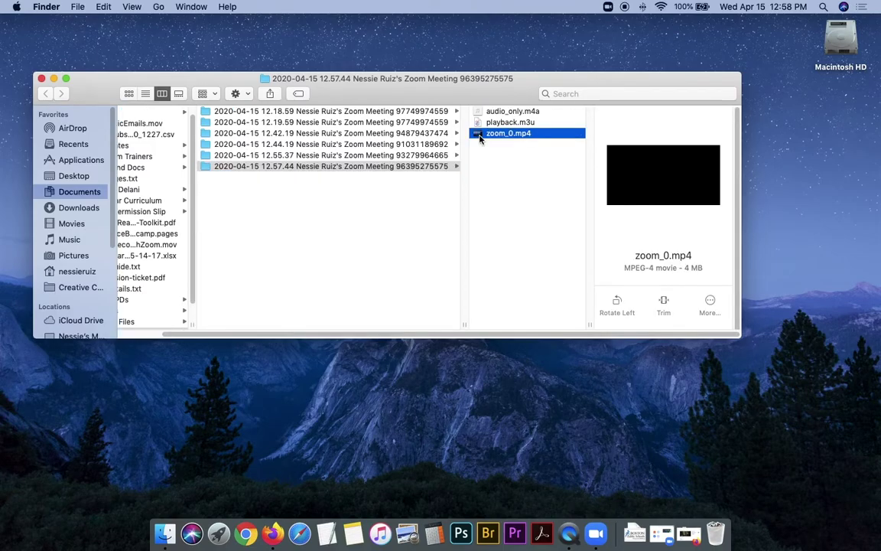